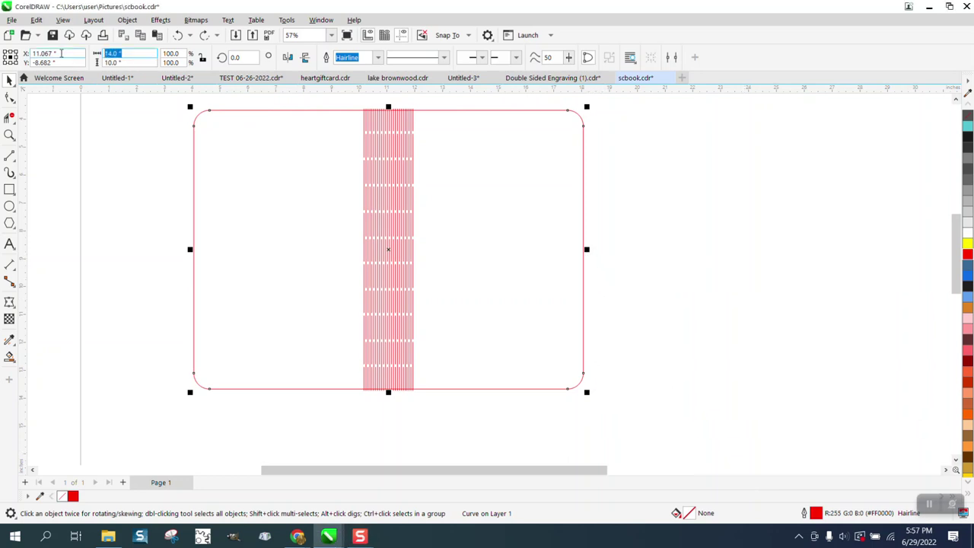
Try a 16-inch width on the design, then undo it because the outlines thickened.
double_click(121, 55)
text(16)
key(Return)
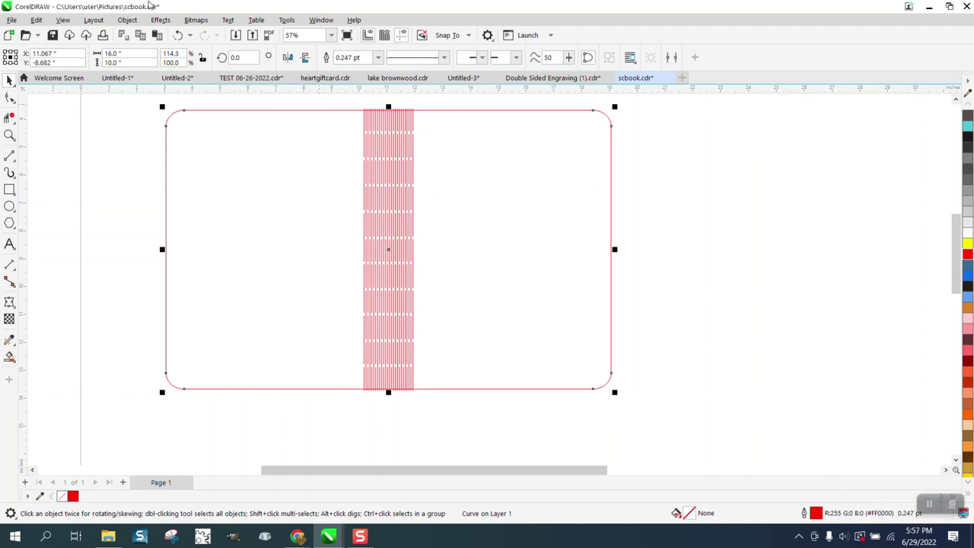
key(ctrl+z)
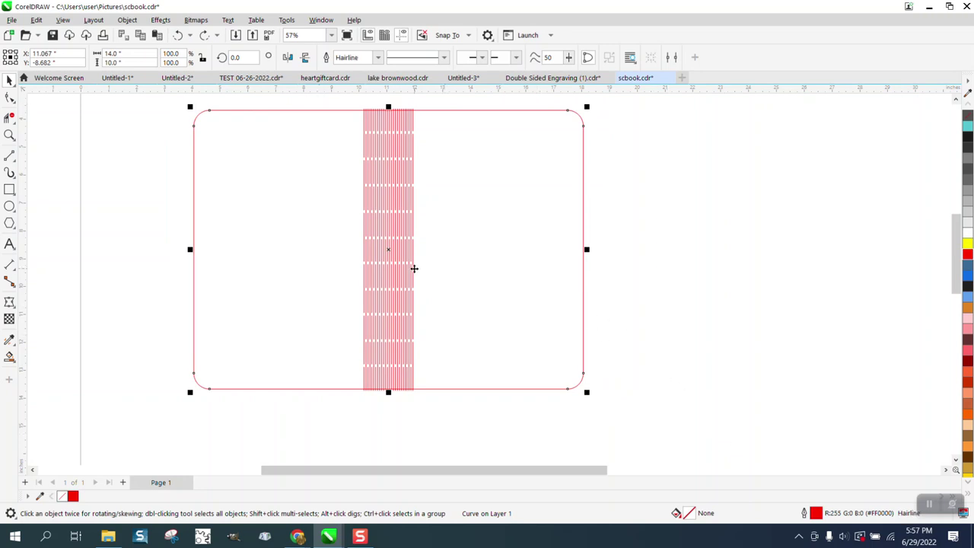
Select all 157 objects and turn off Scale with object in the Outline Pen settings.
scroll(416, 268, down, 1)
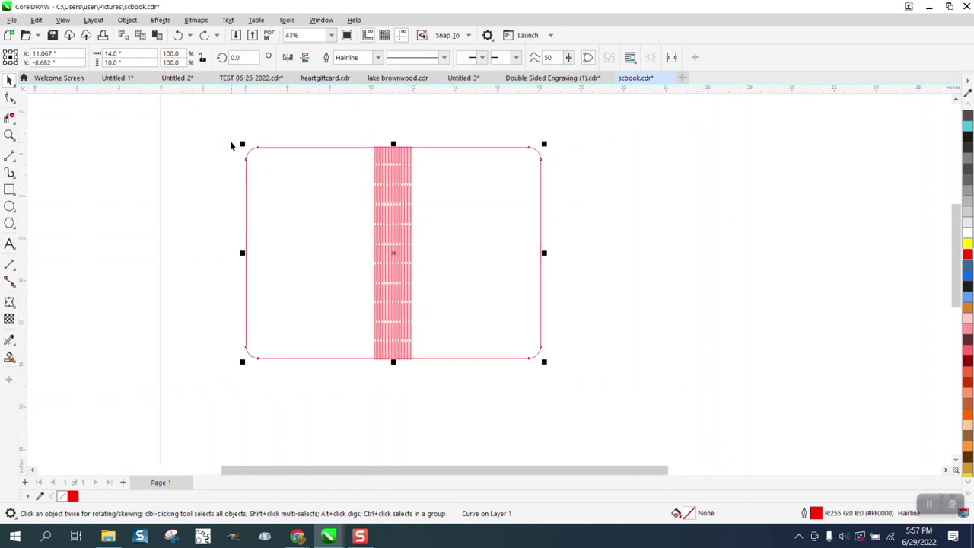
drag(228, 127, 605, 407)
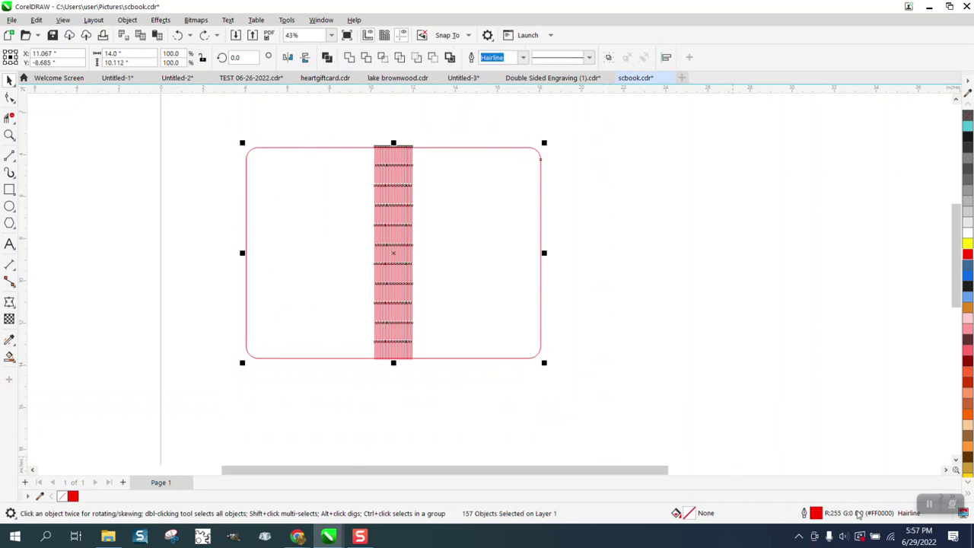
double_click(816, 514)
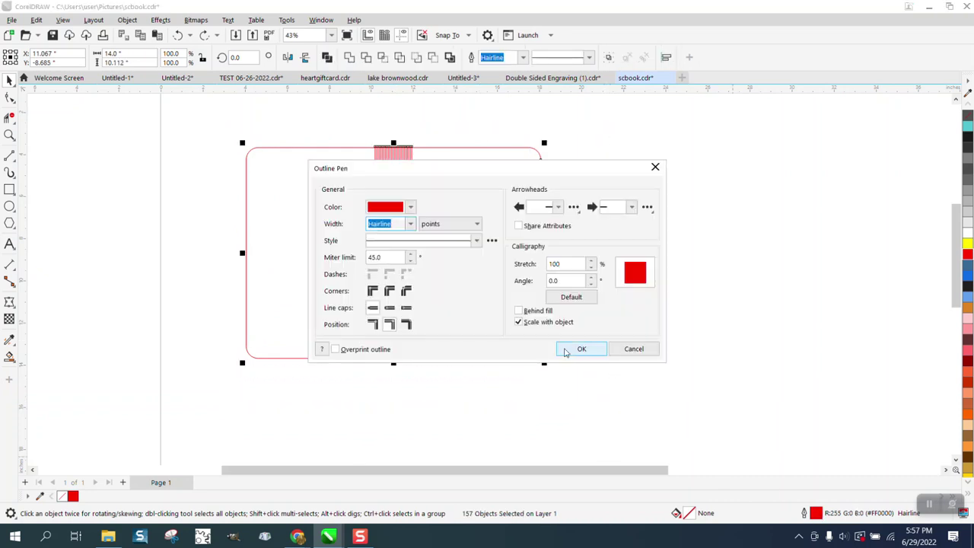
click(518, 322)
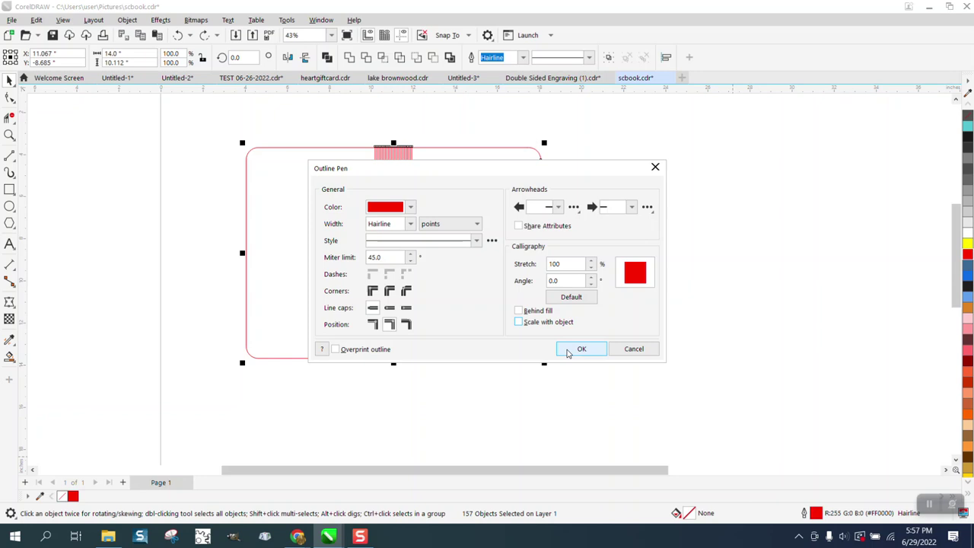
click(581, 350)
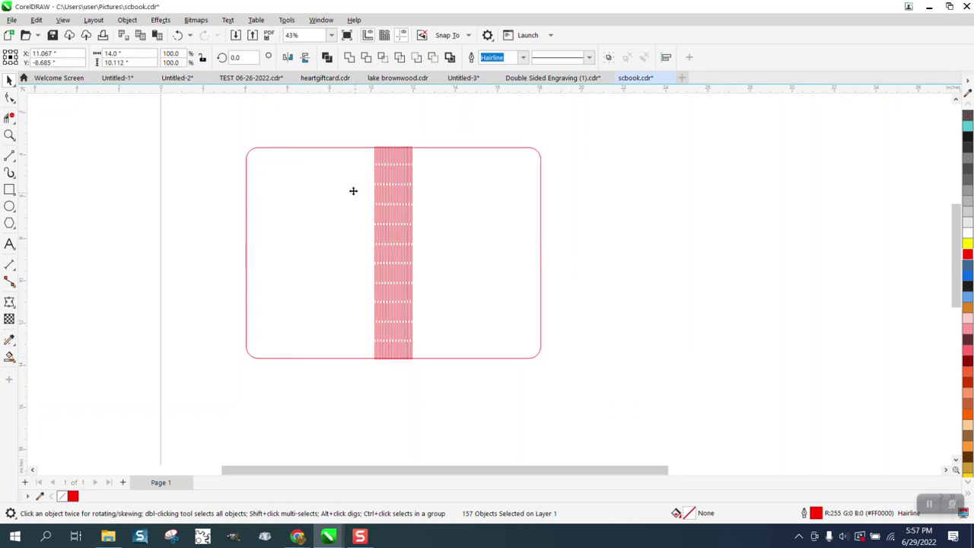
Set the selected book design to 16 inches wide and 10 inches high.
drag(652, 414, 674, 424)
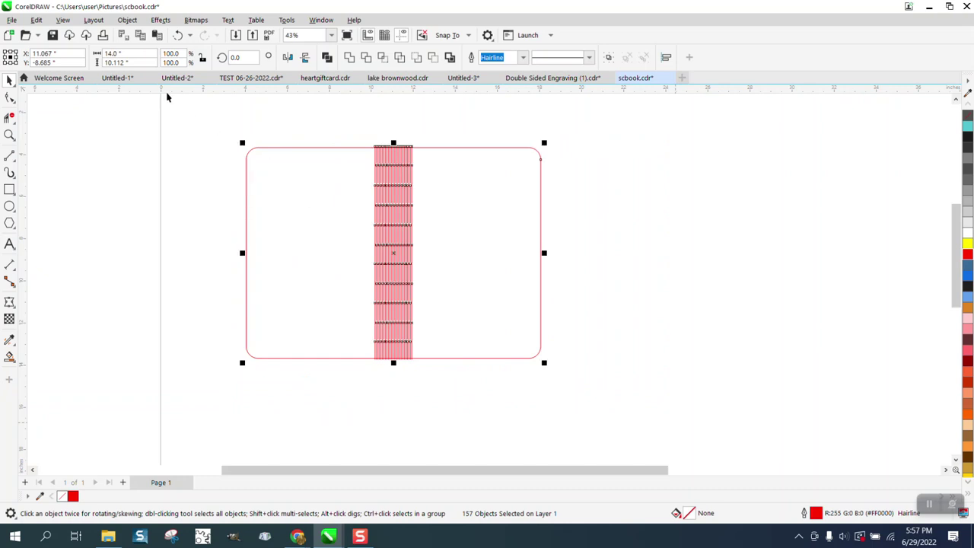
drag(133, 57, 59, 55)
text(16)
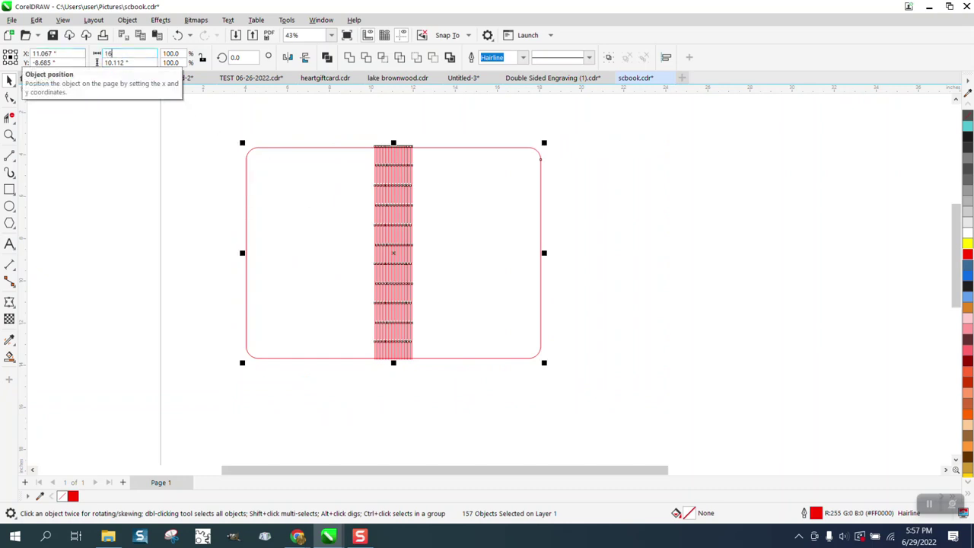
key(Tab)
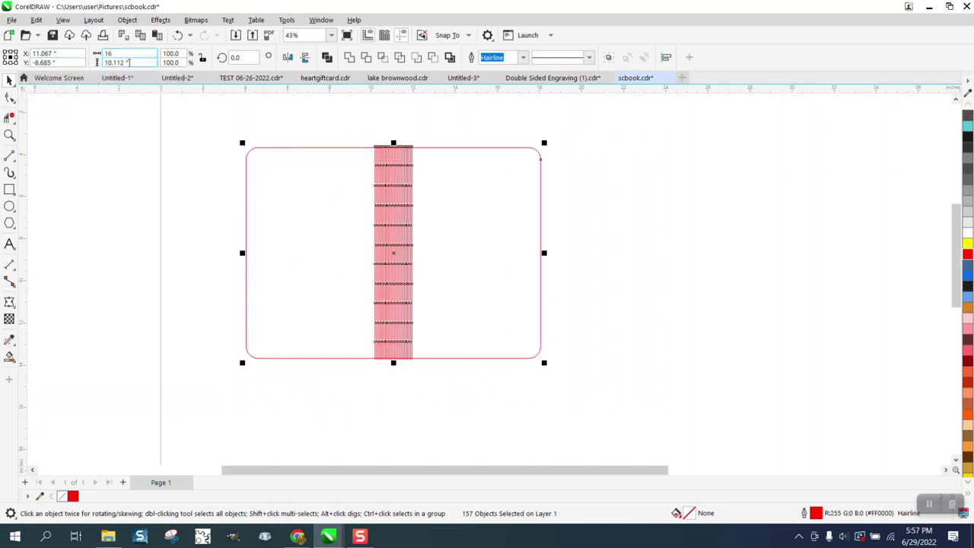
text(10)
key(Return)
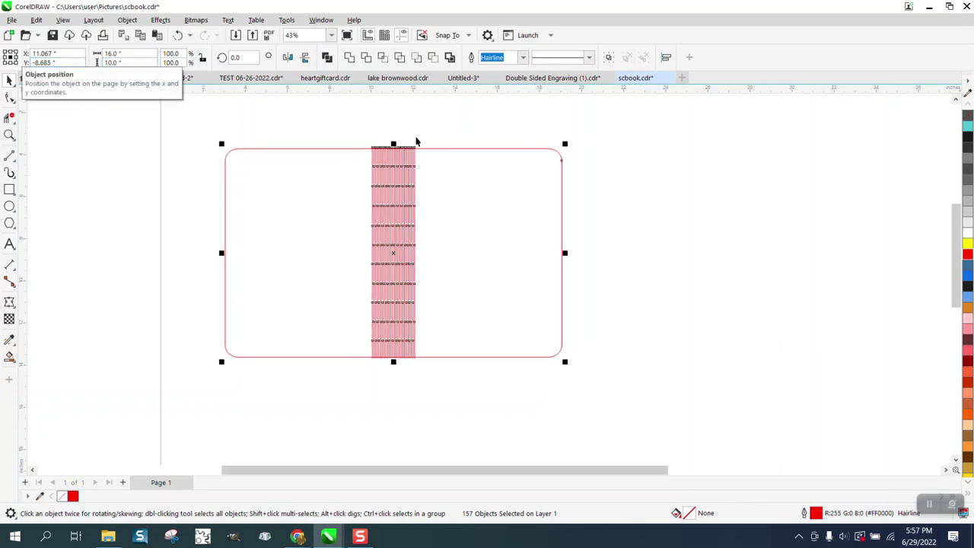
Check the resized rounded book outline and a single hinge line by selecting each.
click(447, 144)
click(459, 148)
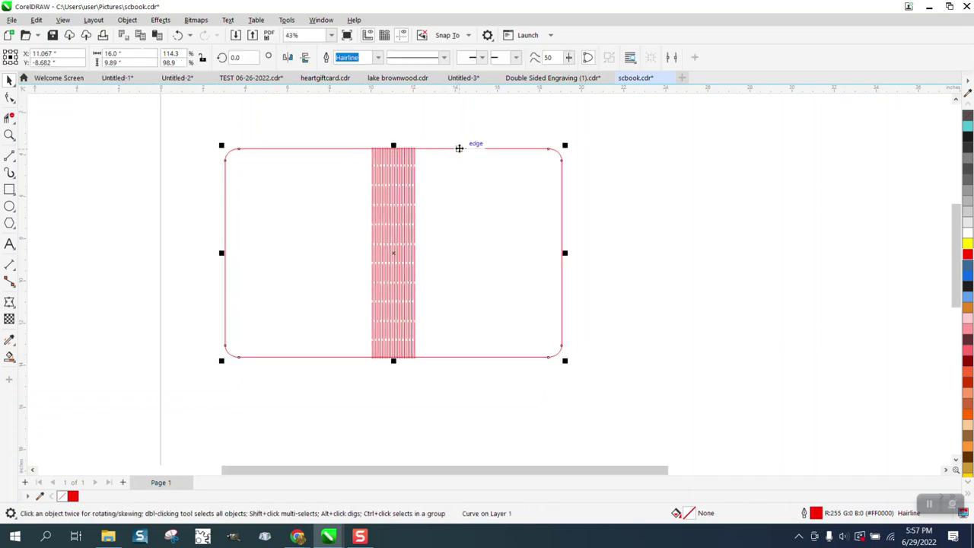
click(412, 265)
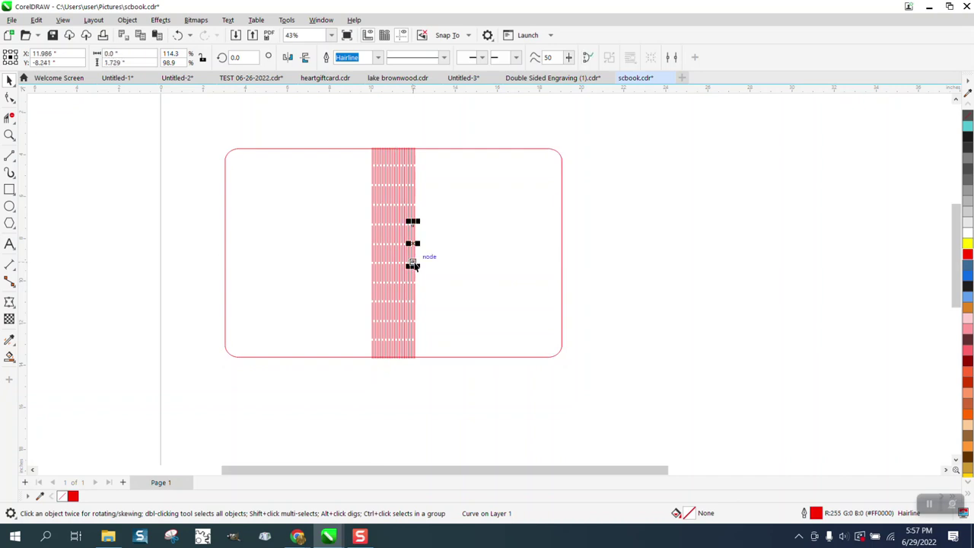
click(14, 136)
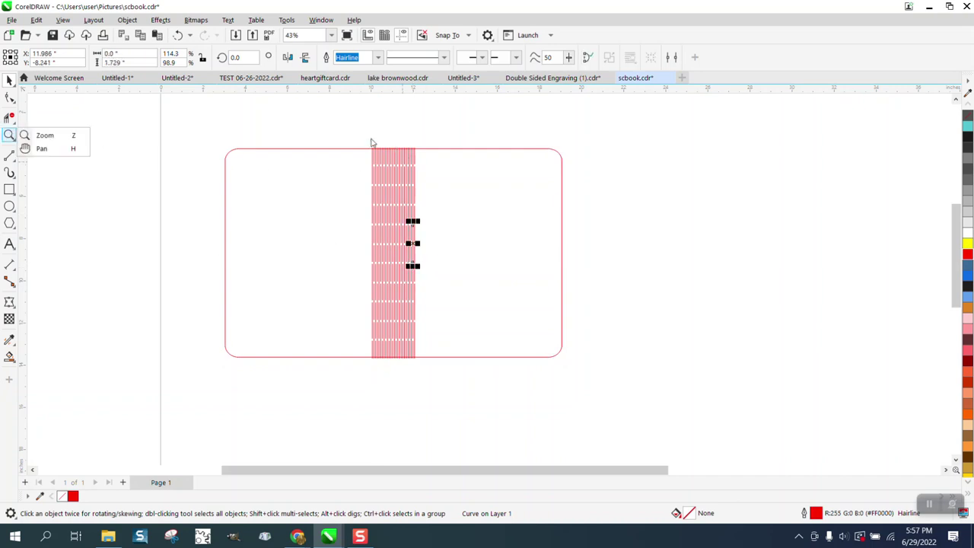
Zoom into the hinge top and trim the line stubs above the top edge with Virtual Segment Delete.
click(51, 135)
drag(352, 142, 467, 185)
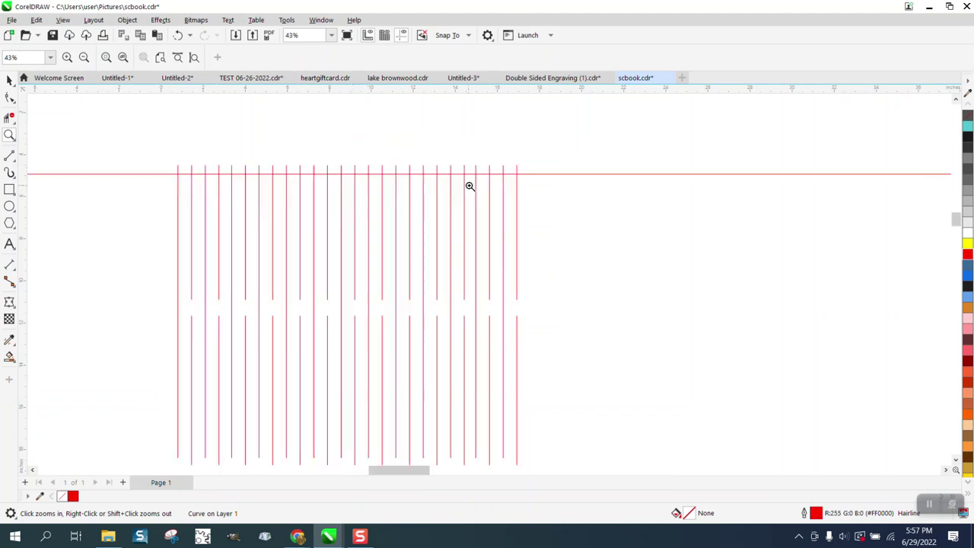
click(10, 118)
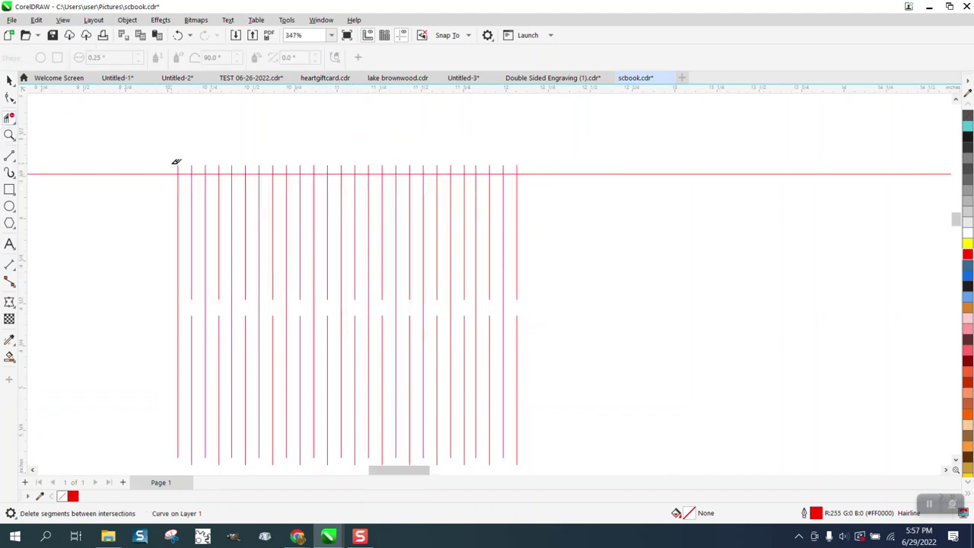
drag(176, 162, 529, 167)
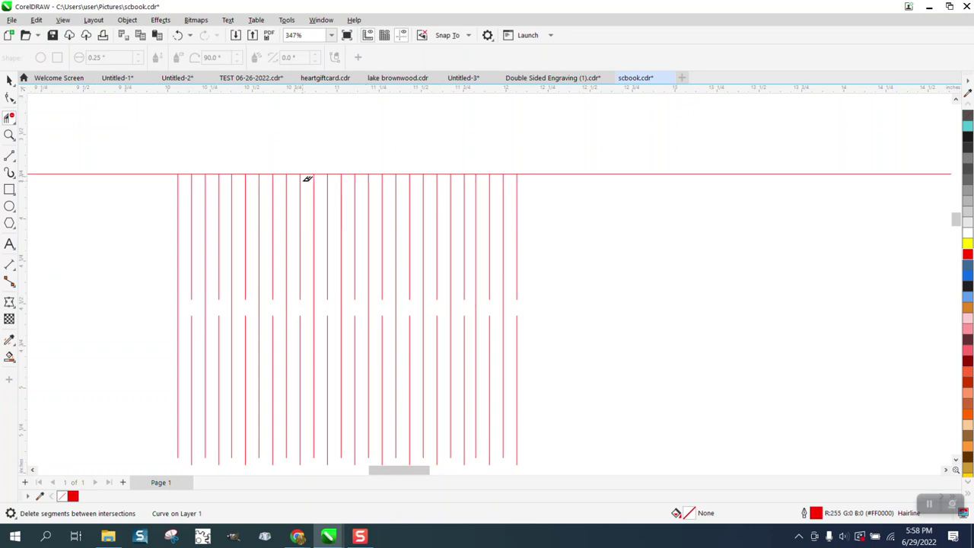
Zoom into the hinge bottom and trim the line stubs below the bottom edge.
scroll(382, 172, down, 1)
scroll(381, 172, down, 5)
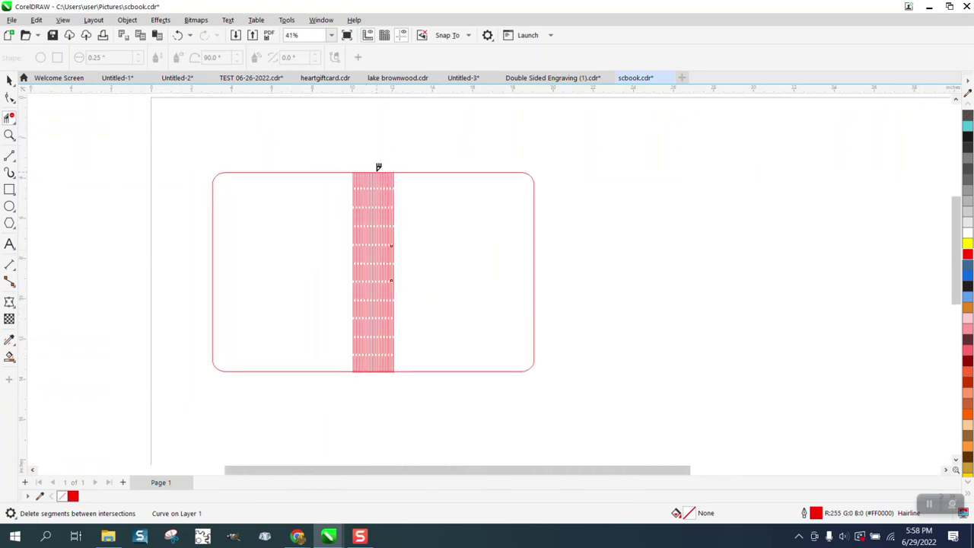
click(9, 136)
drag(354, 358, 419, 393)
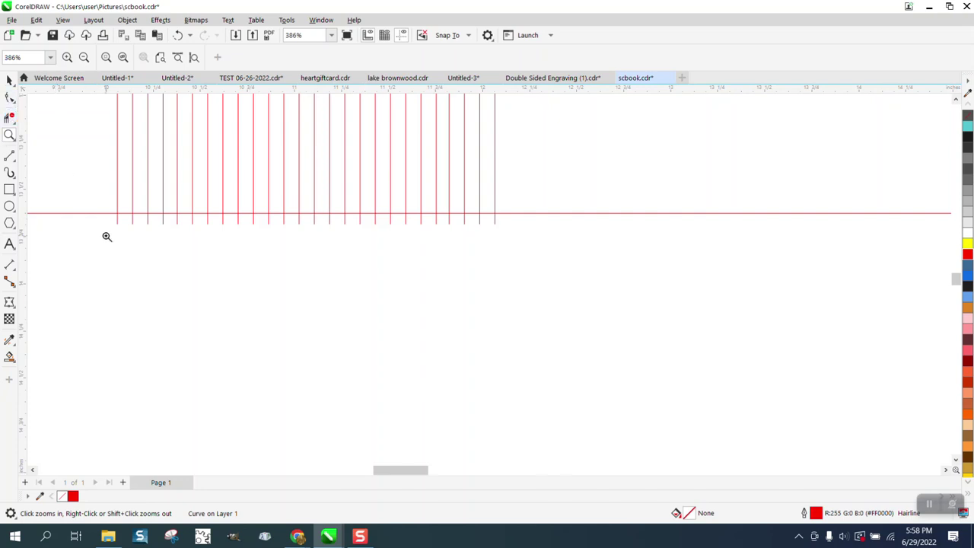
click(10, 119)
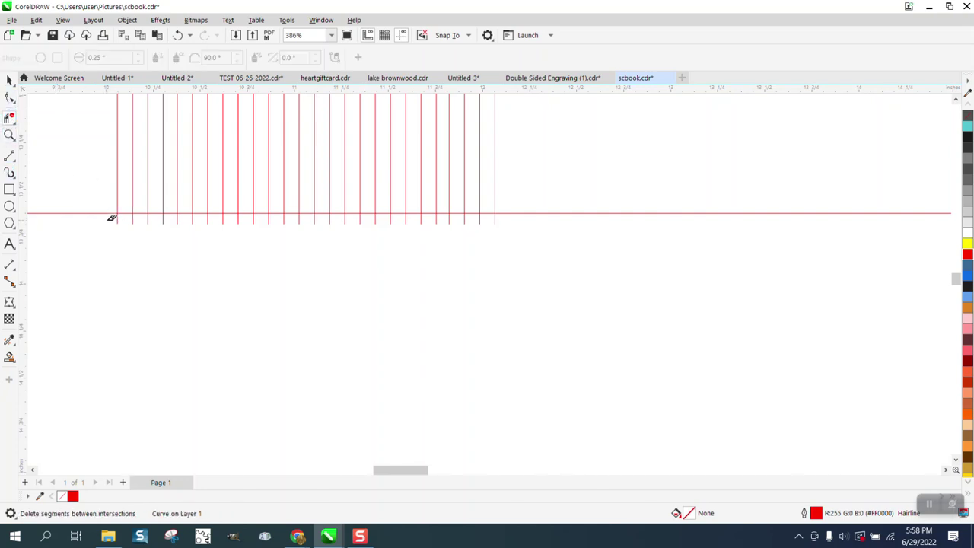
drag(111, 219, 508, 226)
scroll(400, 323, down, 5)
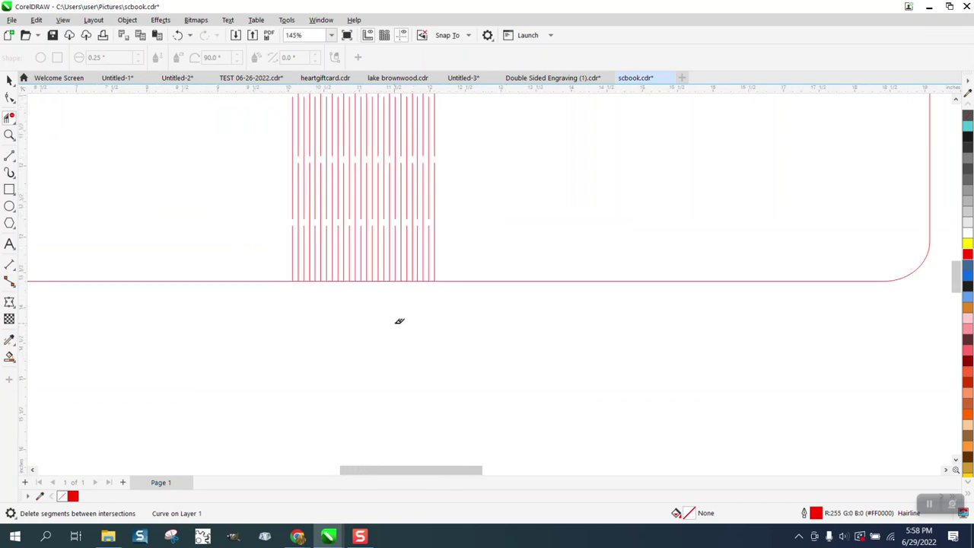
scroll(399, 321, down, 5)
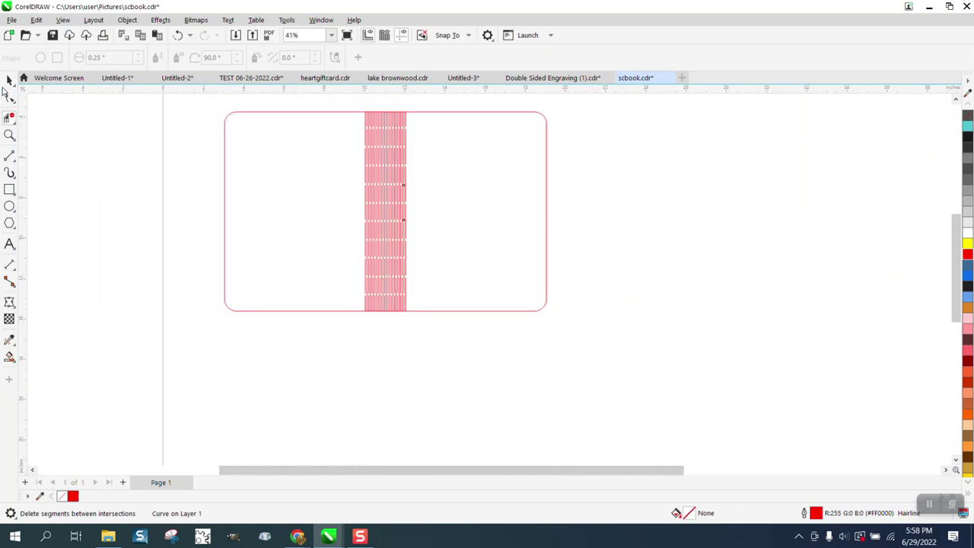
click(8, 81)
scroll(365, 221, down, 3)
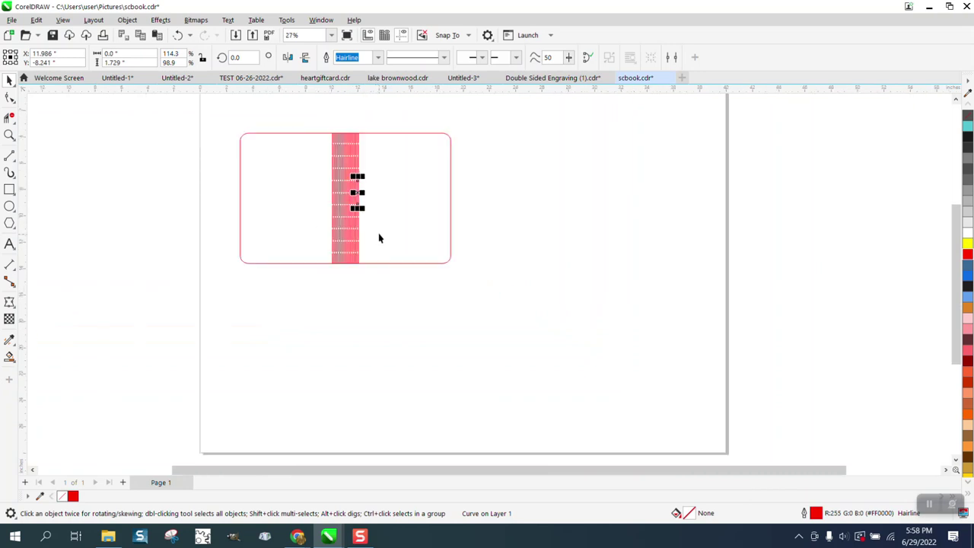
drag(320, 133, 457, 303)
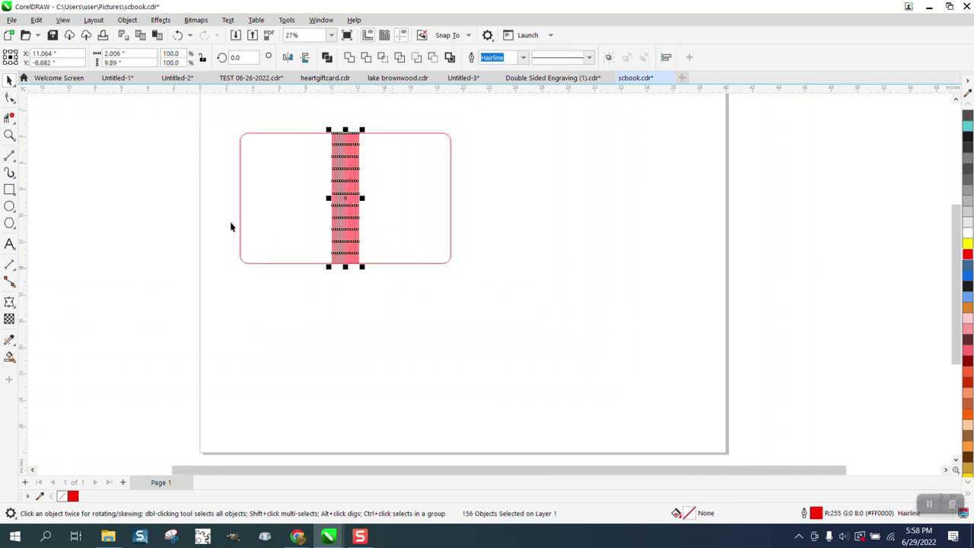
click(9, 134)
drag(322, 120, 423, 198)
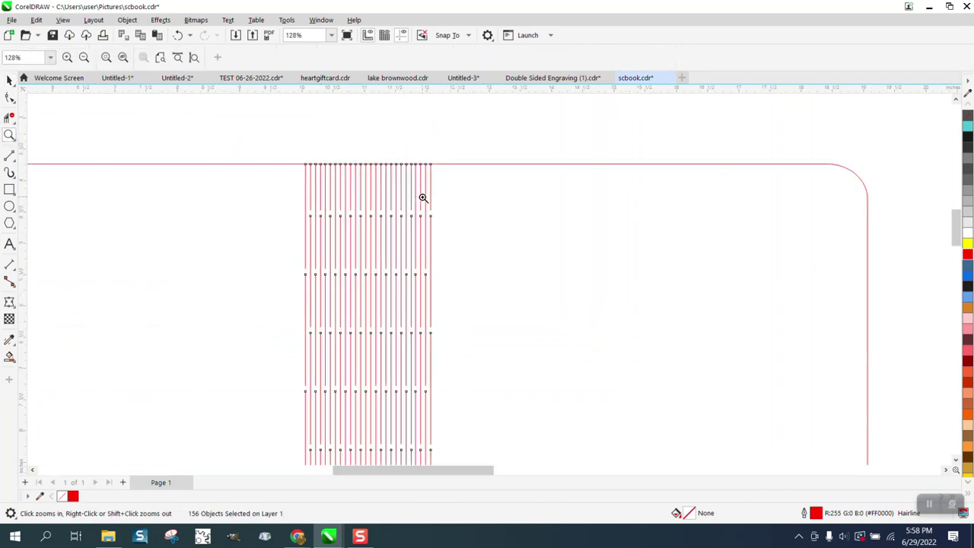
click(9, 82)
scroll(184, 154, down, 1)
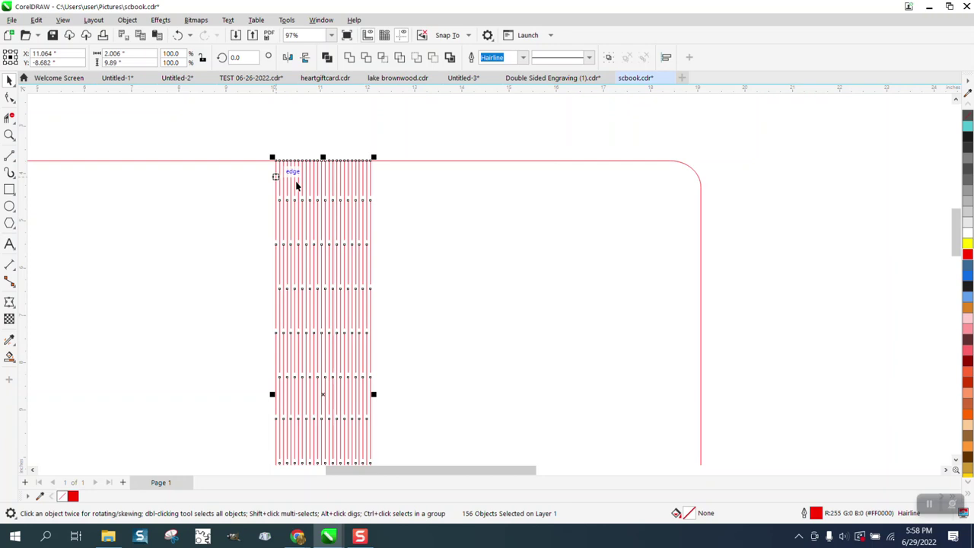
scroll(322, 166, down, 2)
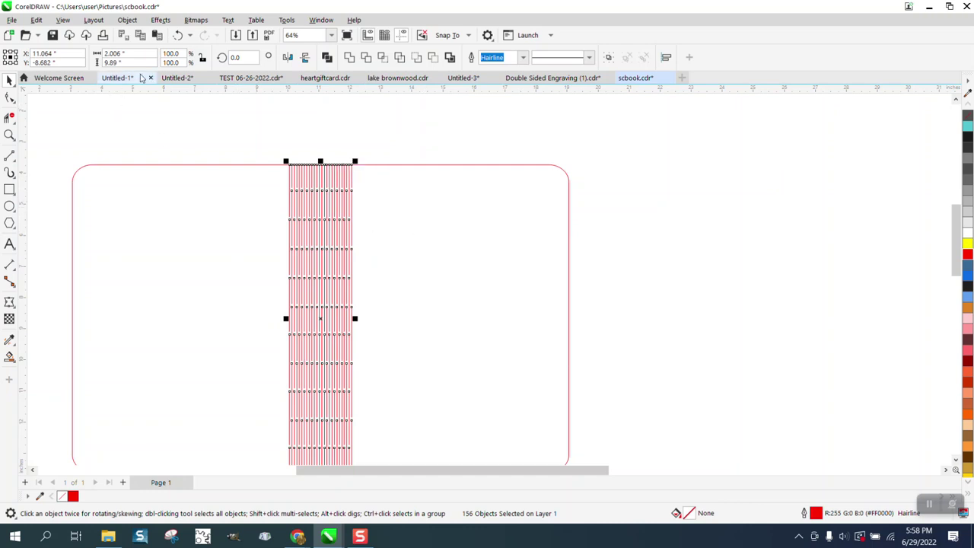
Undo the earlier rectangle resize and remove the extra red rectangle.
click(176, 37)
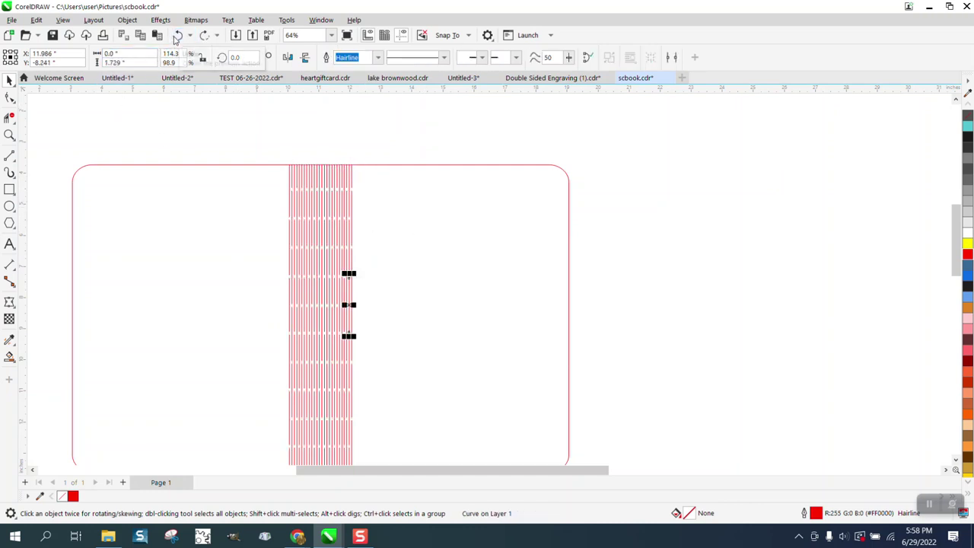
click(176, 36)
click(176, 37)
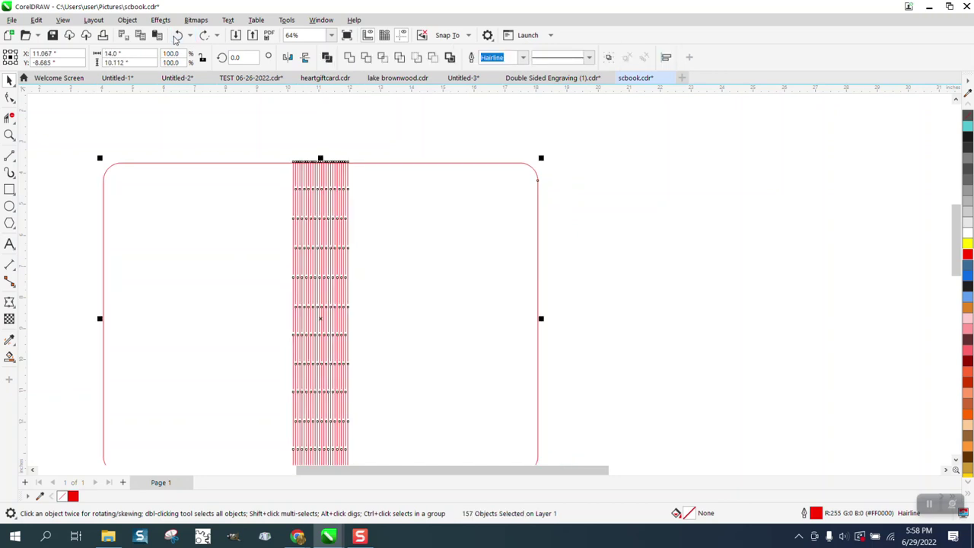
key(ctrl+z)
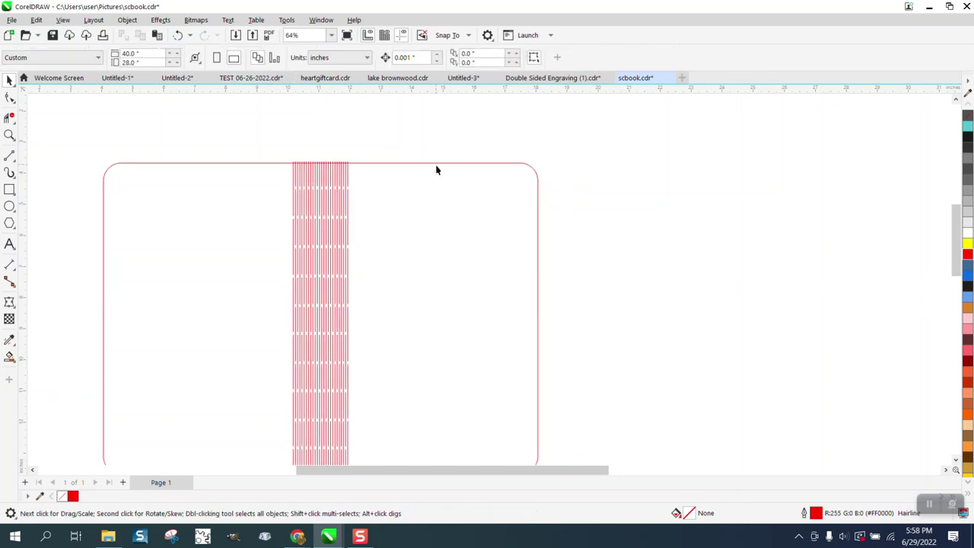
Group all 156 hinge lines and centre the group on the page.
click(329, 178)
scroll(289, 123, down, 1)
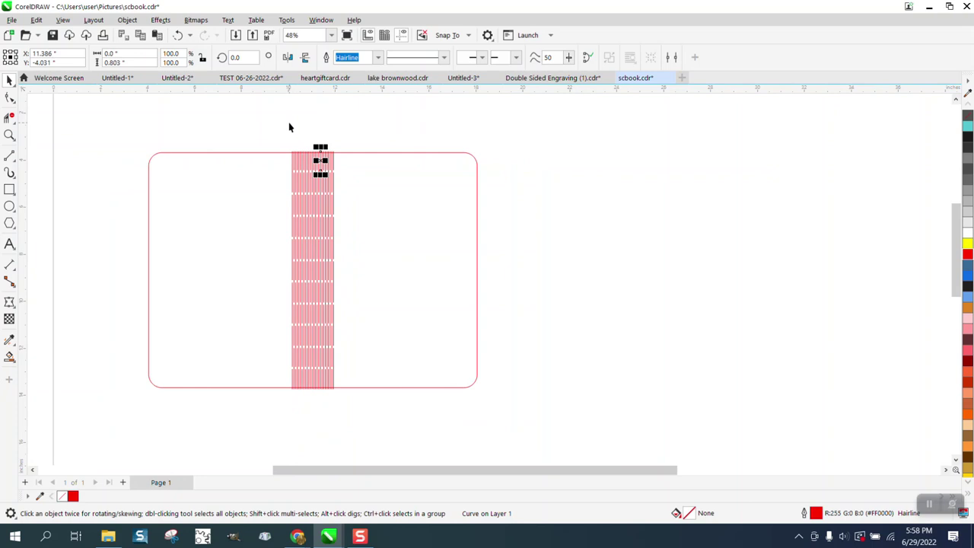
drag(285, 137, 403, 415)
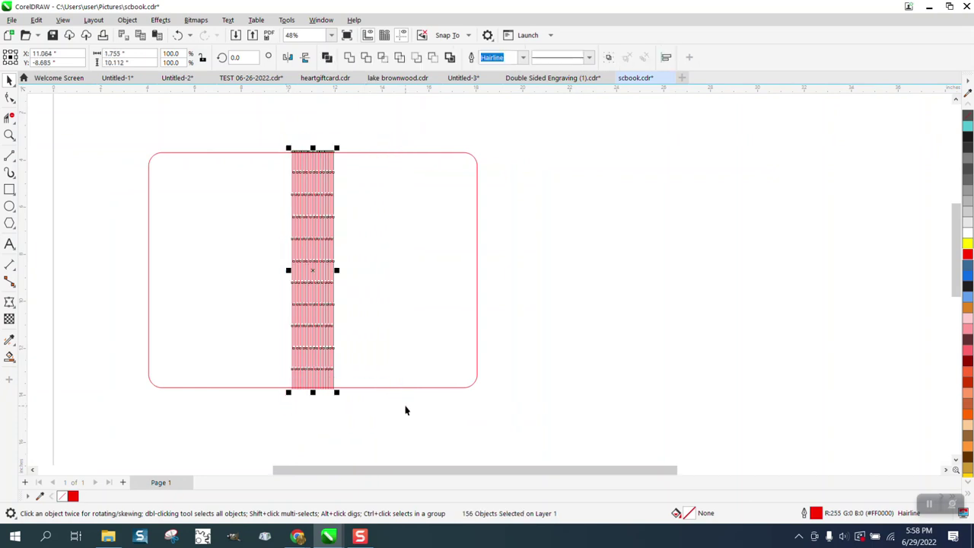
key(ctrl+g)
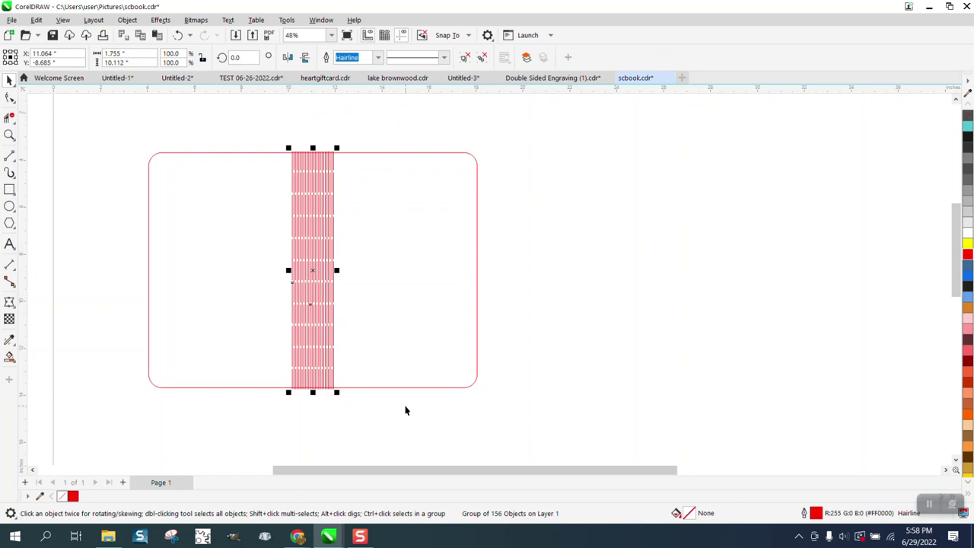
key(p)
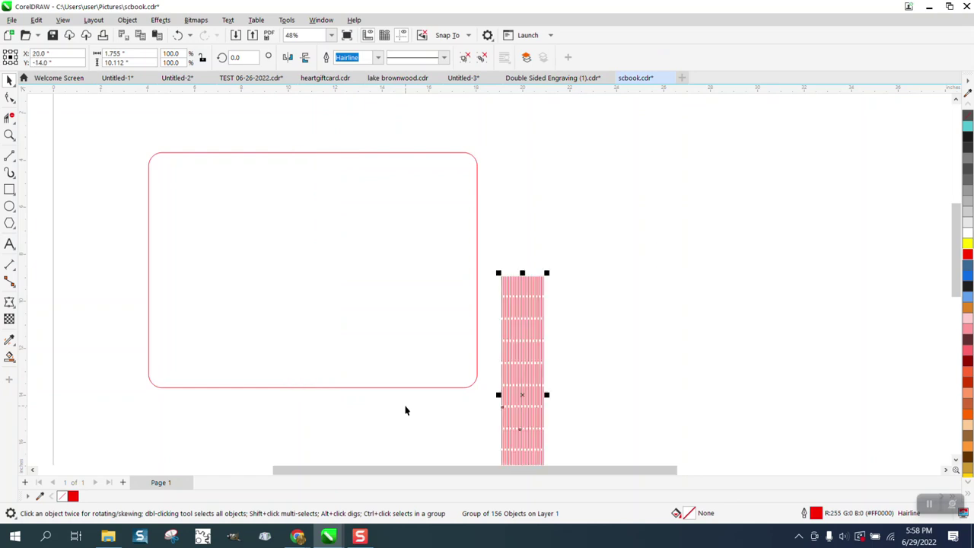
Resize the rounded rectangle to 16 inches wide and centre it on the page.
scroll(430, 319, down, 1)
click(465, 278)
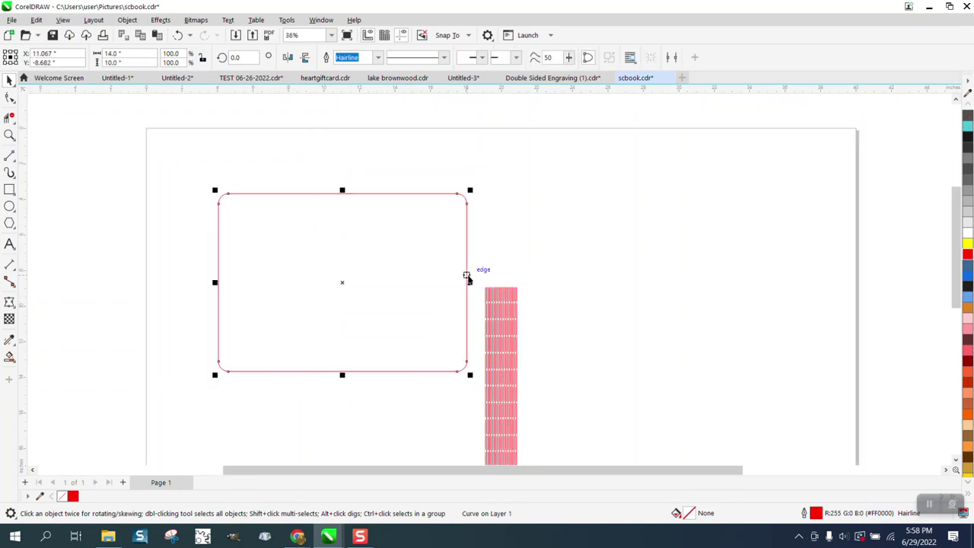
click(130, 53)
text(16)
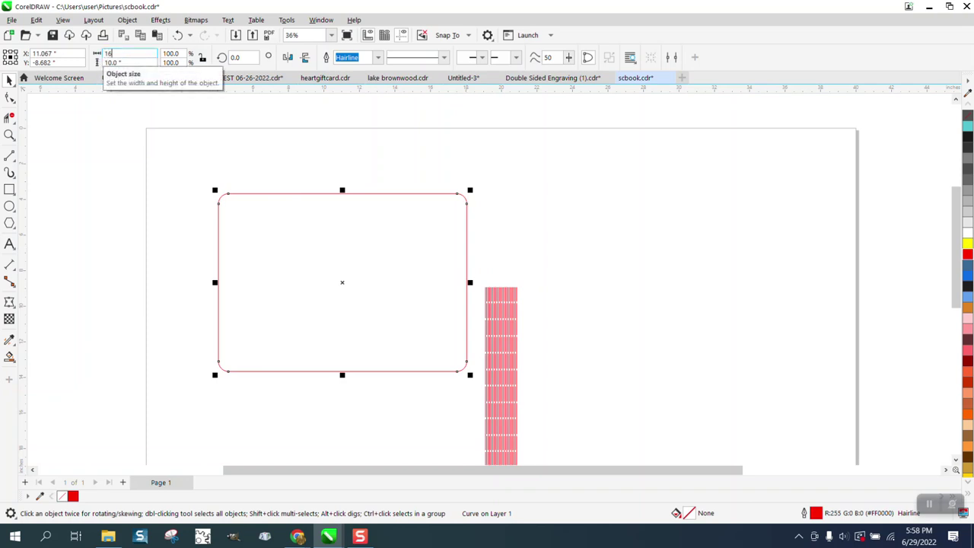
key(Return)
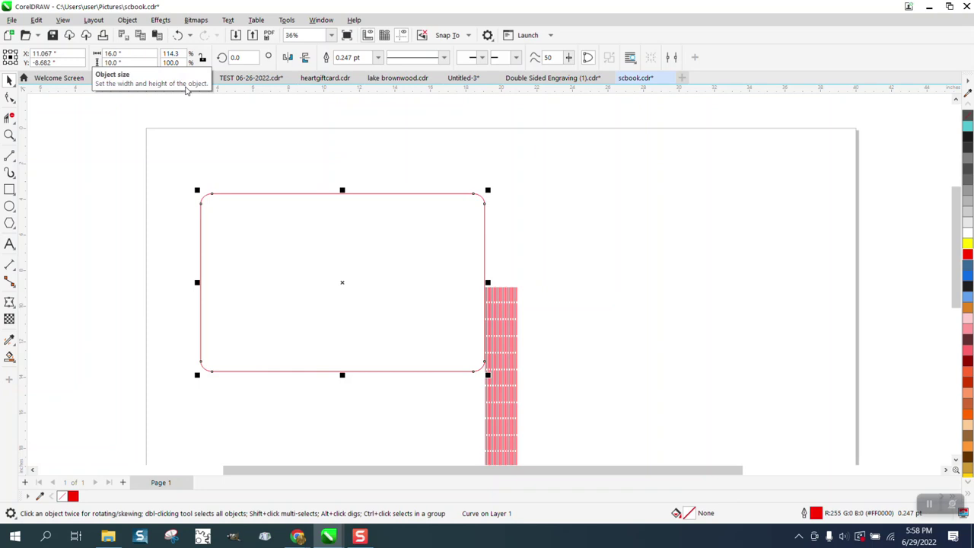
key(p)
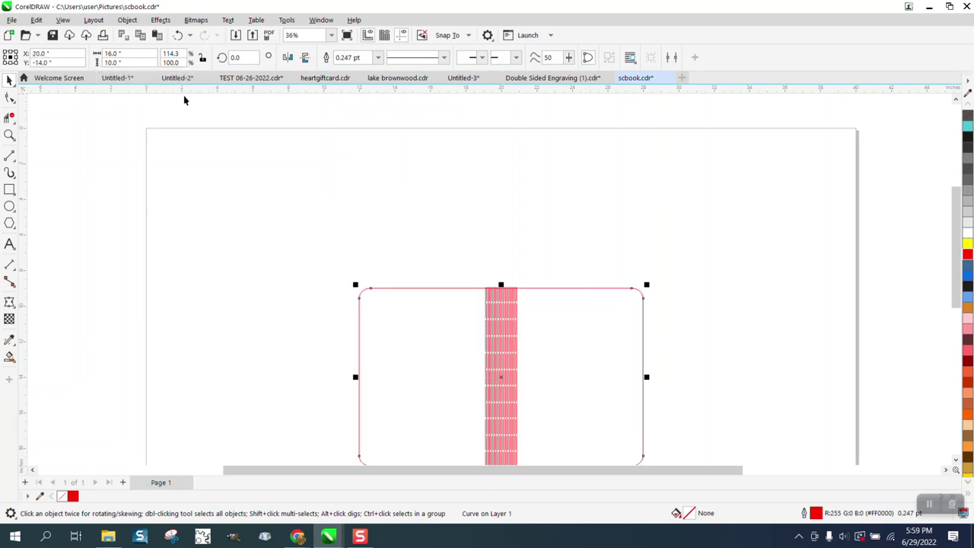
click(9, 135)
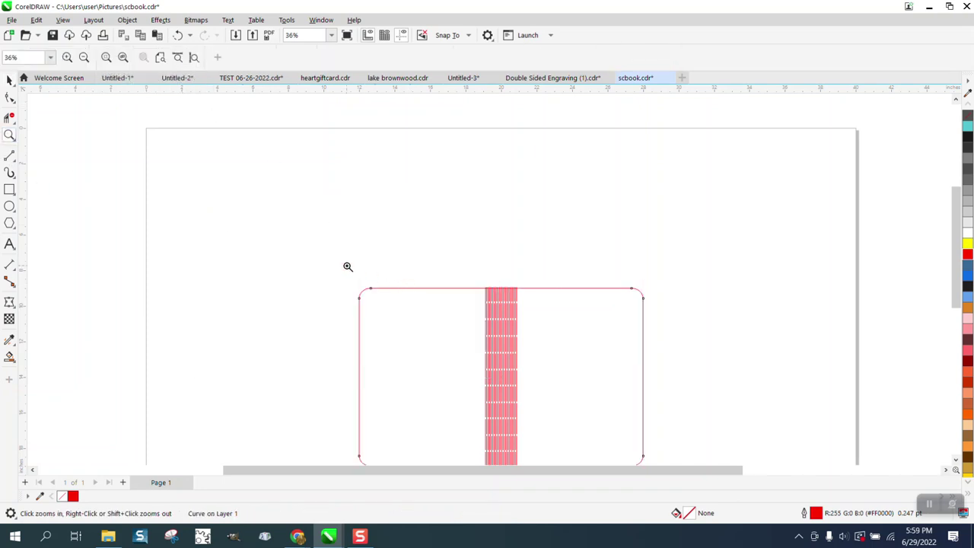
drag(347, 268, 673, 363)
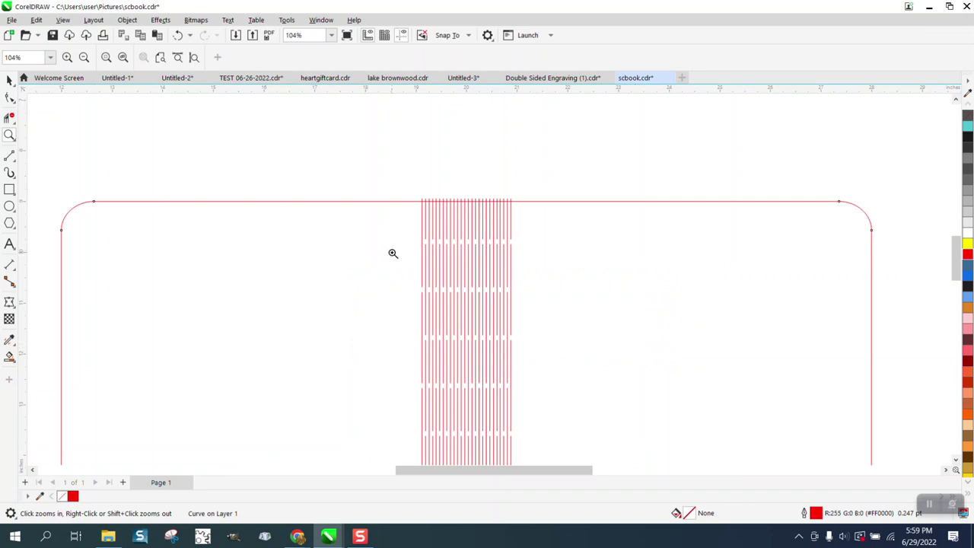
scroll(378, 244, down, 2)
scroll(435, 268, down, 1)
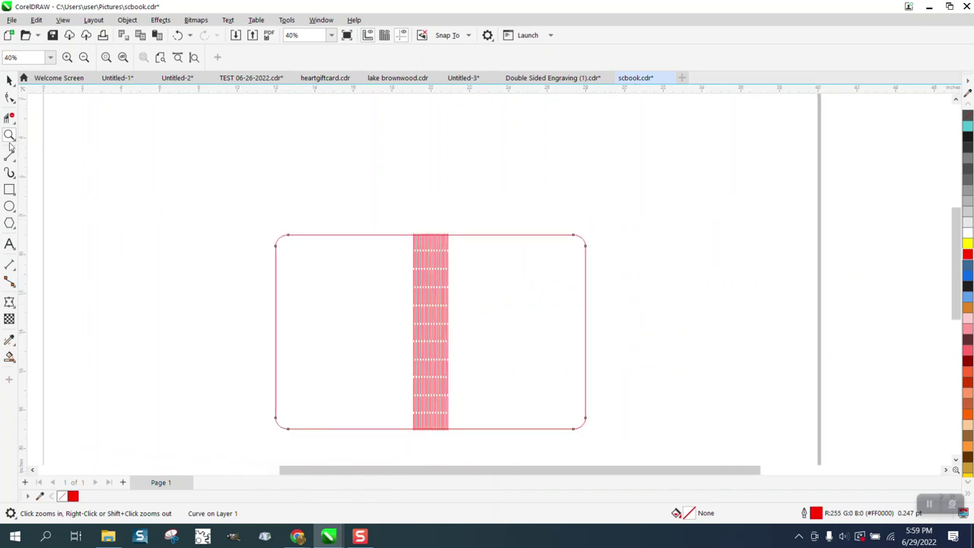
drag(386, 234, 475, 266)
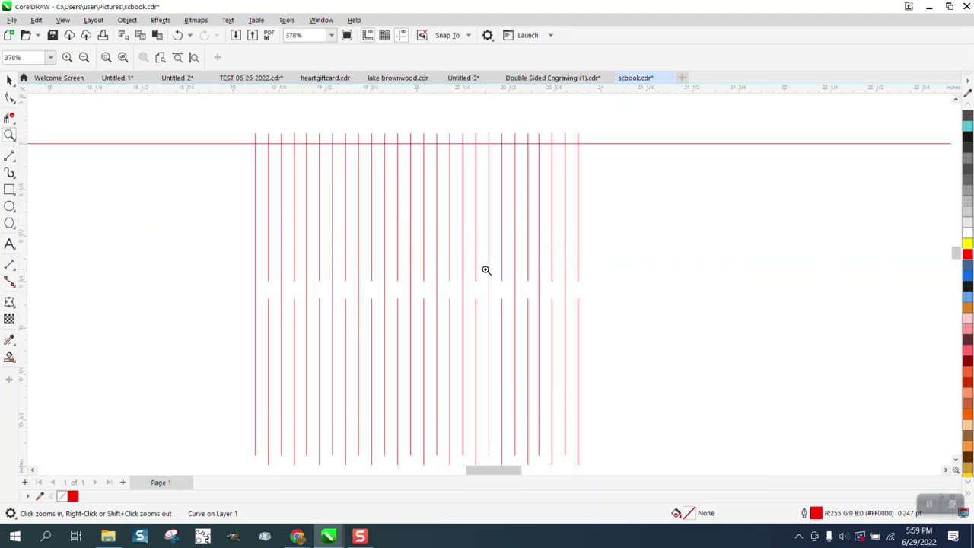
right_click(419, 256)
right_click(412, 255)
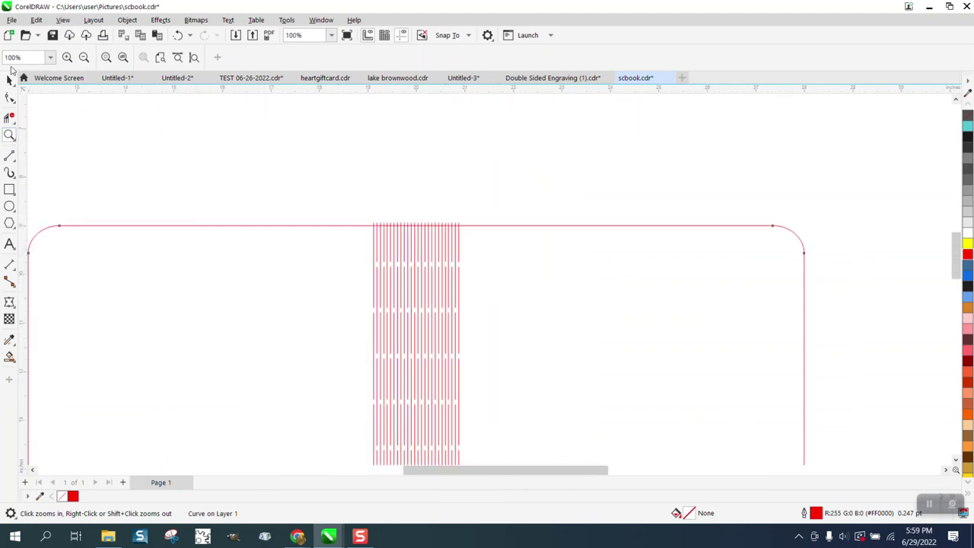
key(space)
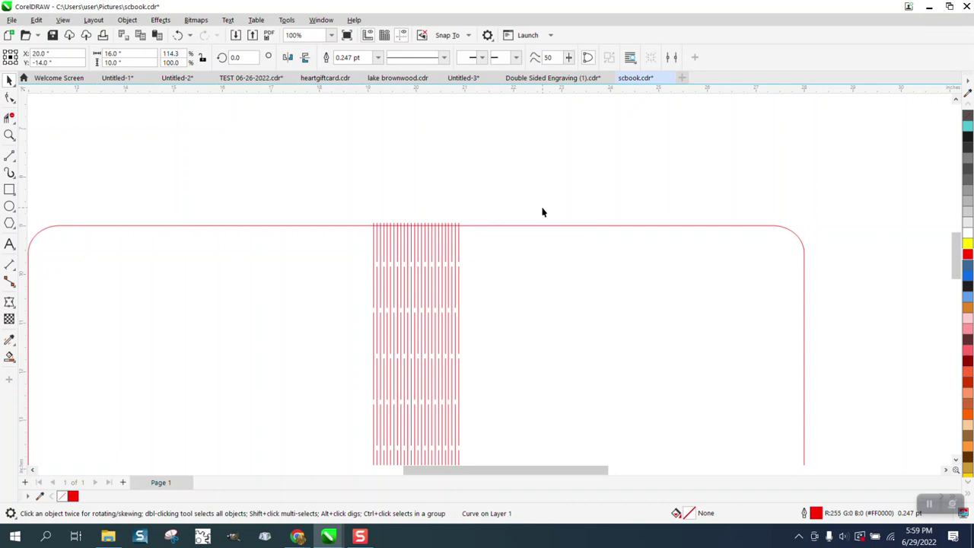
click(545, 226)
Undo the rectangle's centring and resize, then turn off its outline's Scale with object.
click(177, 35)
click(178, 35)
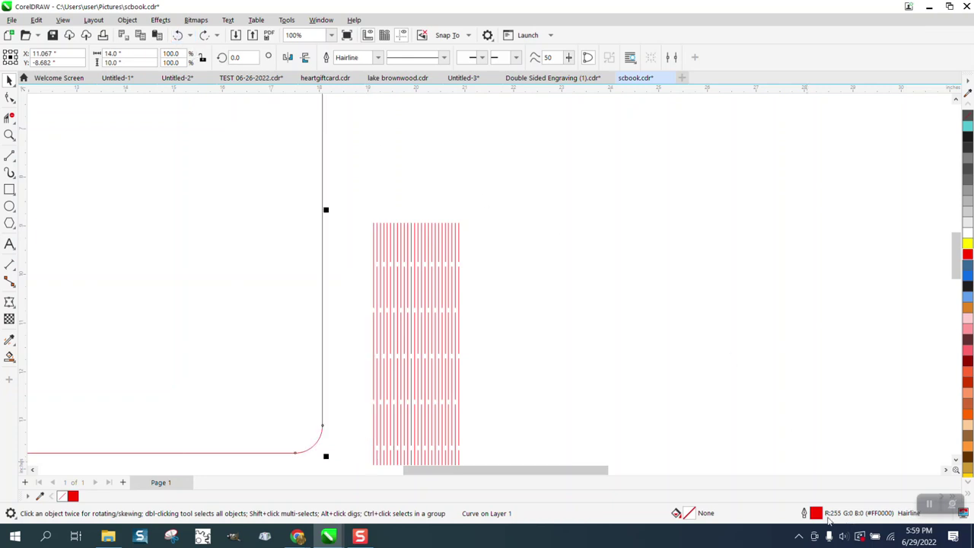
double_click(816, 512)
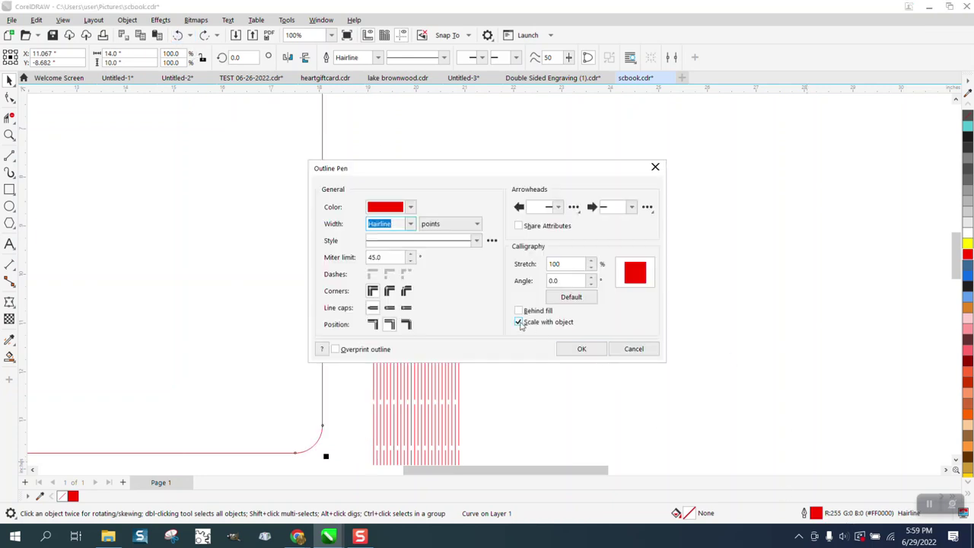
click(519, 321)
click(581, 351)
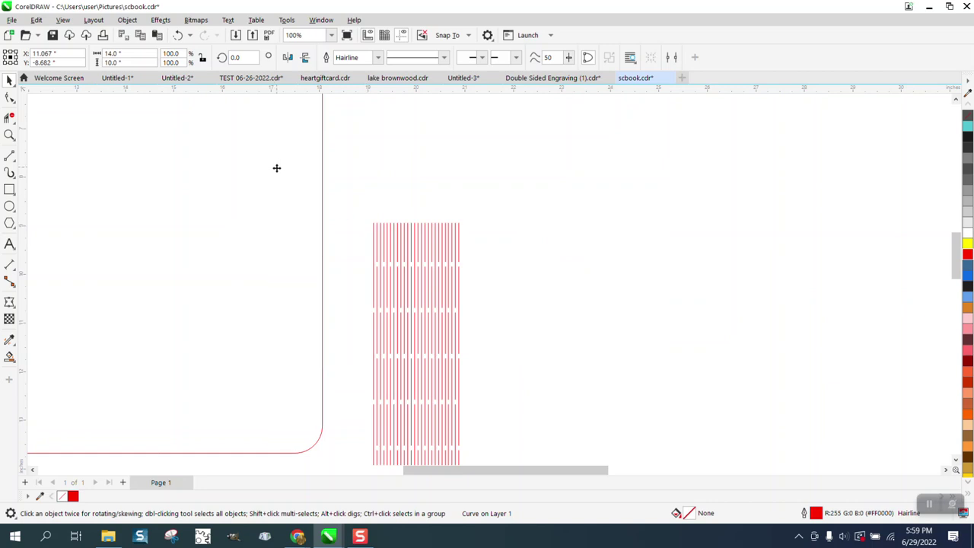
Resize the rectangle to 16 inches wide again and centre it on the page.
click(322, 178)
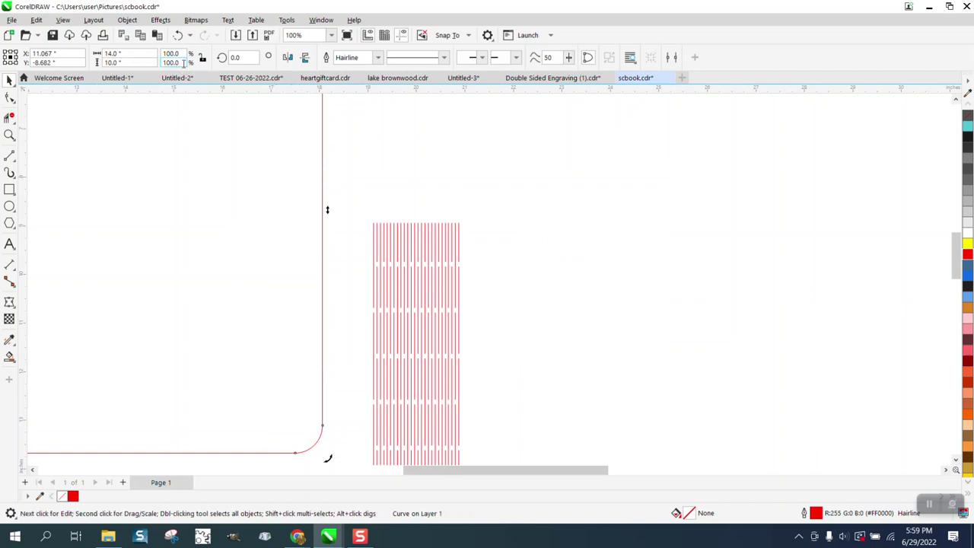
click(115, 53)
text(16)
key(Return)
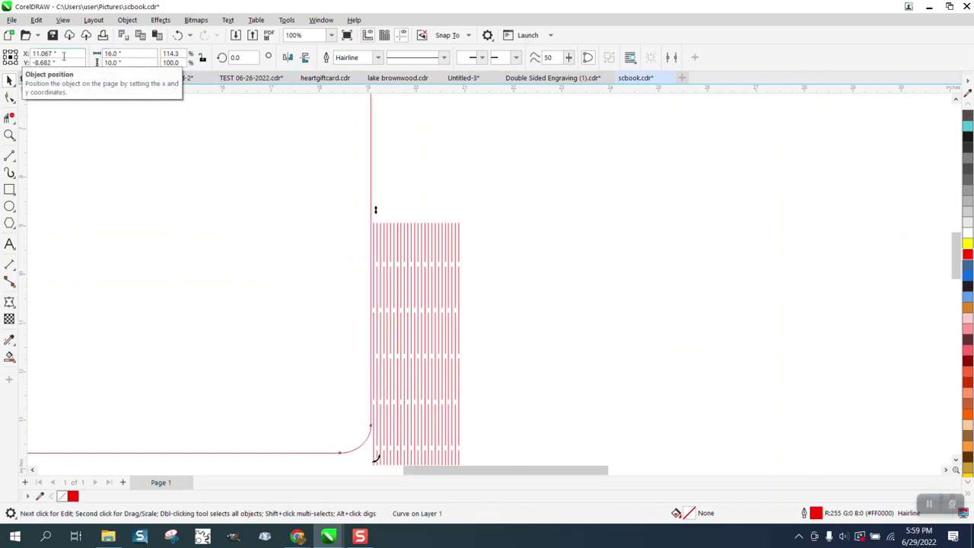
key(p)
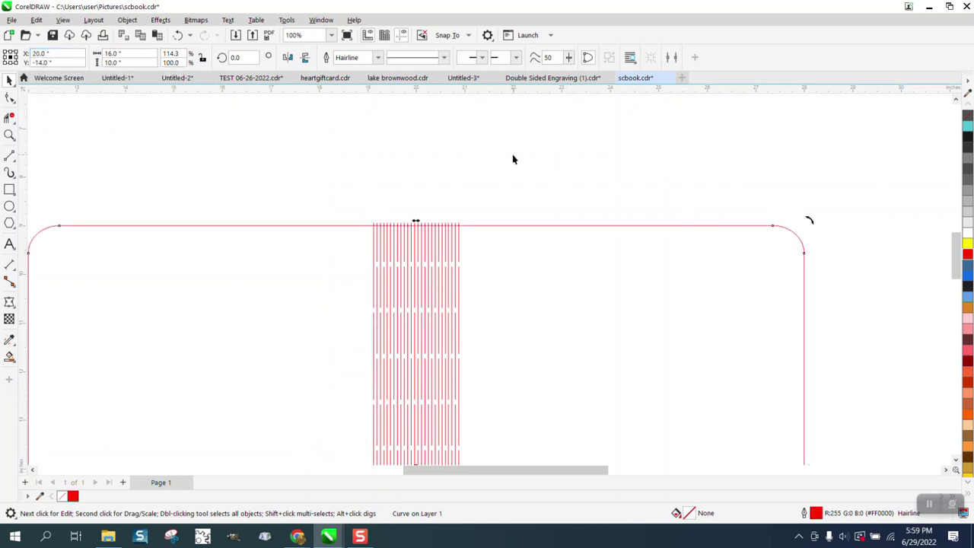
Zoom into the top of the hinge lines and delete their ends above the top edge.
click(10, 134)
drag(343, 211, 469, 269)
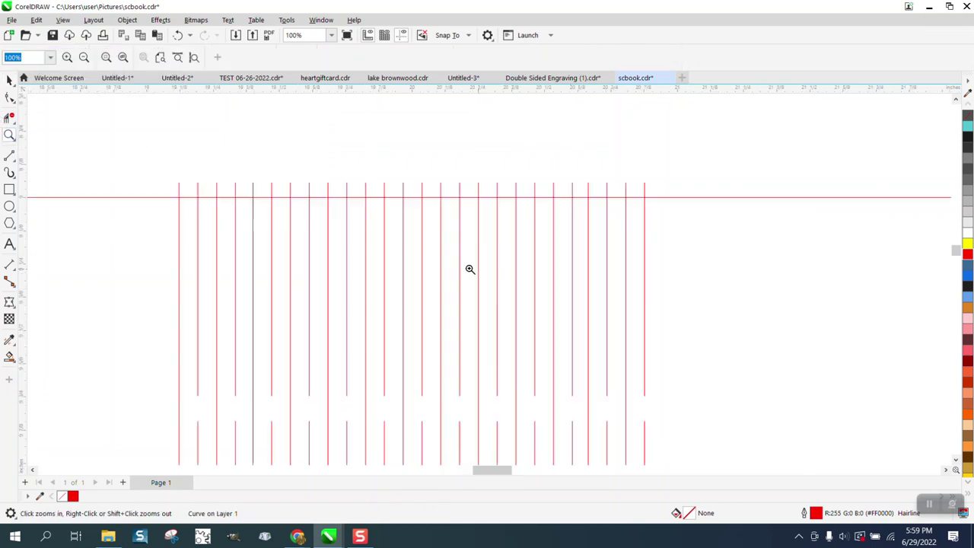
click(9, 116)
drag(156, 180, 510, 186)
drag(644, 186, 659, 187)
Zoom into the bottom of the hinge lines and delete the stubs below the bottom edge.
scroll(370, 104, down, 4)
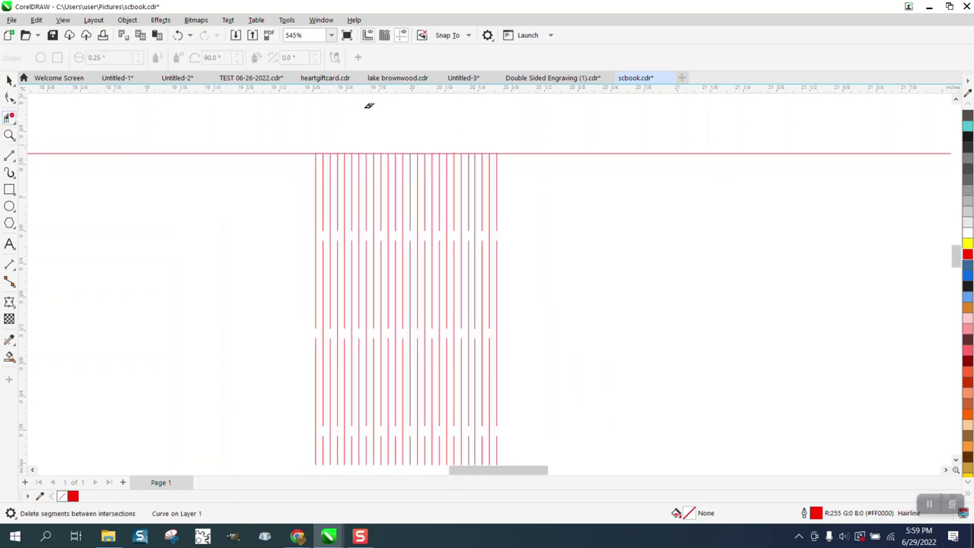
click(9, 135)
scroll(292, 309, down, 3)
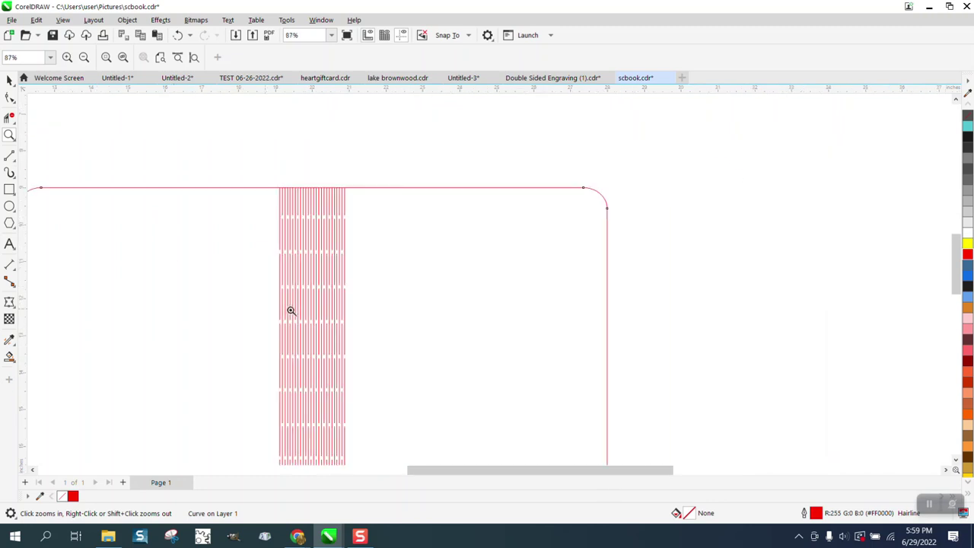
drag(274, 400, 329, 435)
click(9, 118)
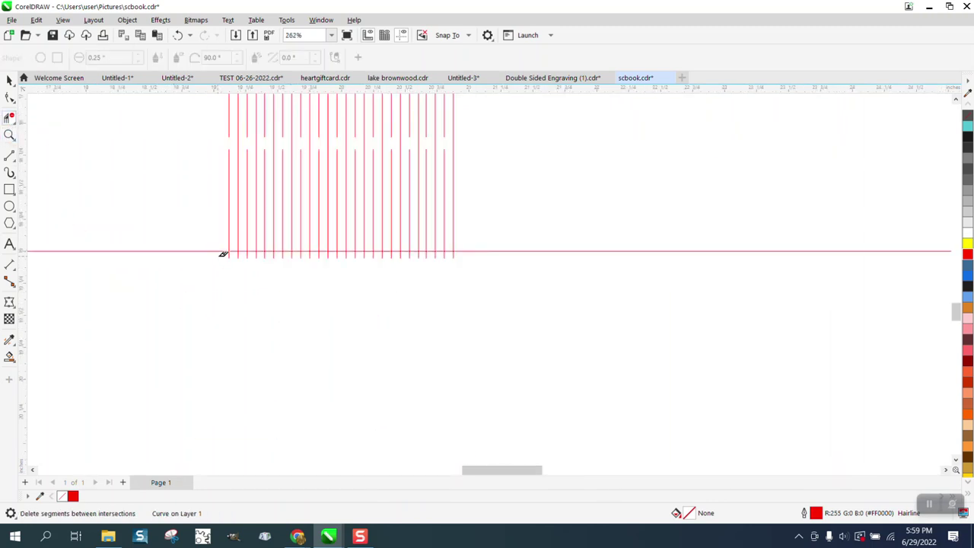
drag(220, 257, 479, 273)
scroll(455, 316, down, 5)
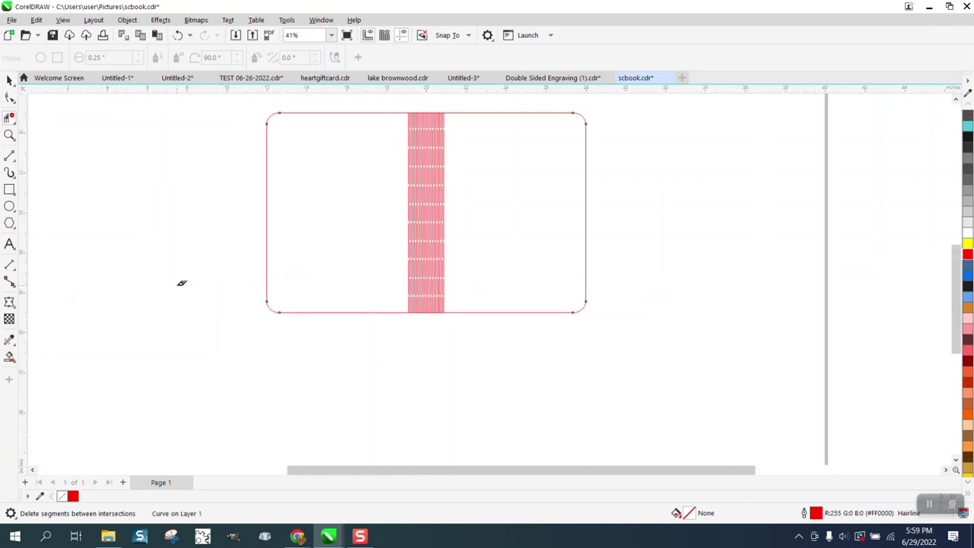